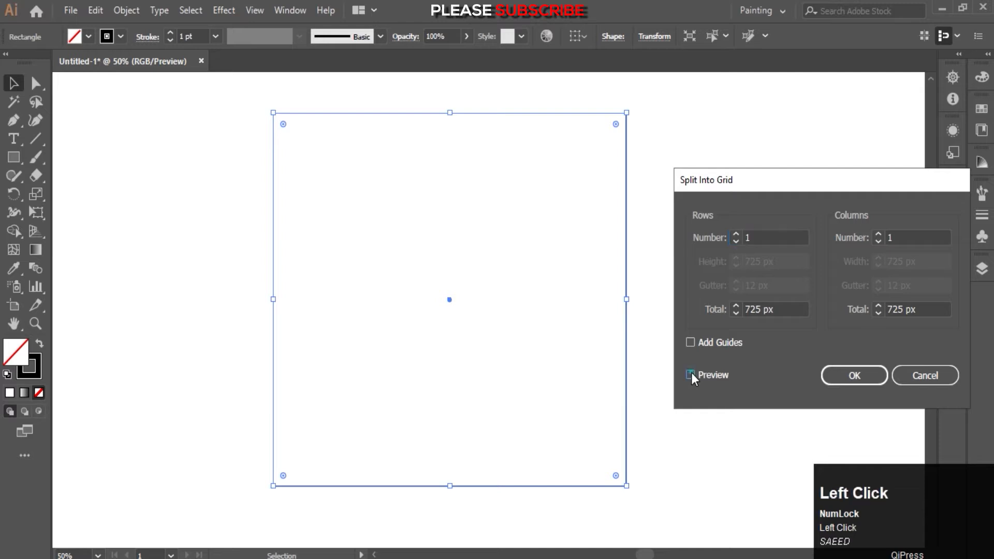
Step: Split the square into a grid of 15 rows and 1 column with a 14 px row gutter
scroll(776, 234, up, 13)
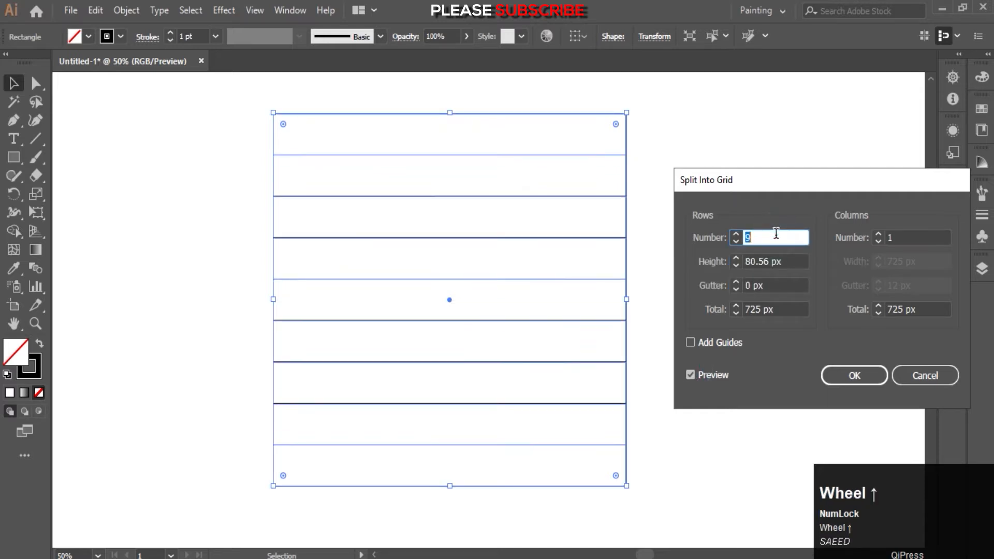
scroll(776, 234, up, 1)
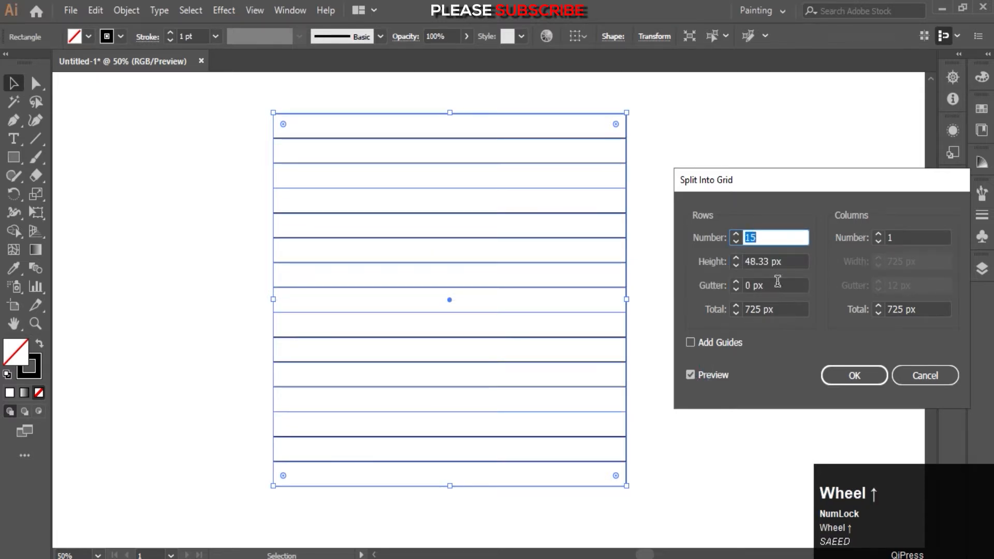
scroll(777, 282, up, 9)
scroll(777, 281, up, 4)
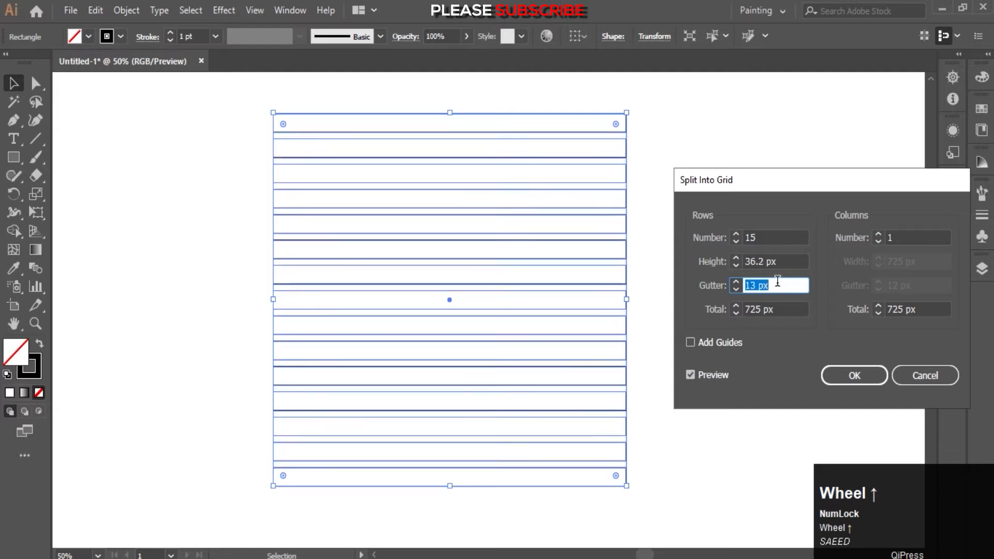
scroll(777, 281, up, 1)
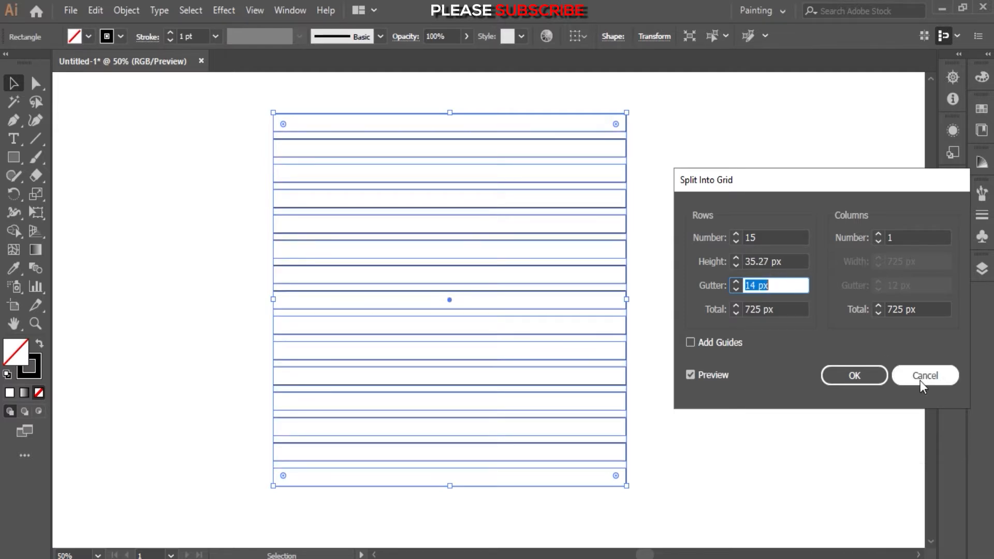
click(854, 376)
Step: Select all the horizontal strips and create a copy of them rotated by 90°
click(202, 119)
drag(257, 109, 675, 513)
double_click(7, 200)
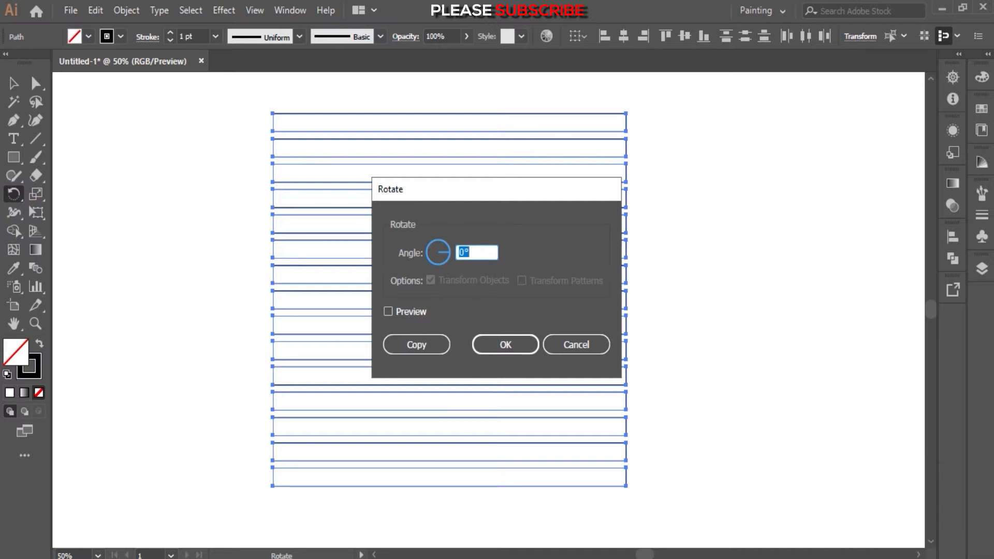
click(389, 311)
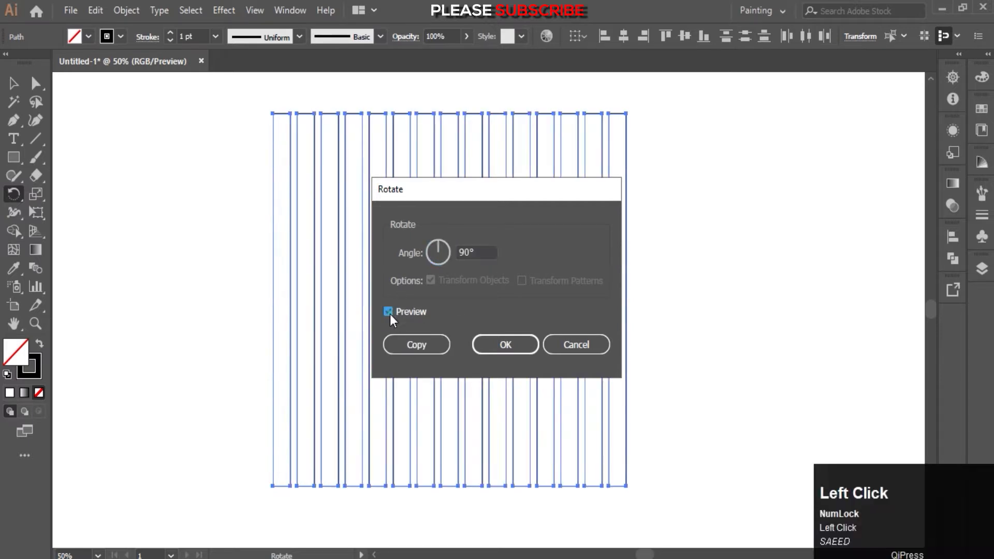
click(405, 345)
Step: Select the whole grid of crossing strips and activate the Shape Builder tool
click(13, 84)
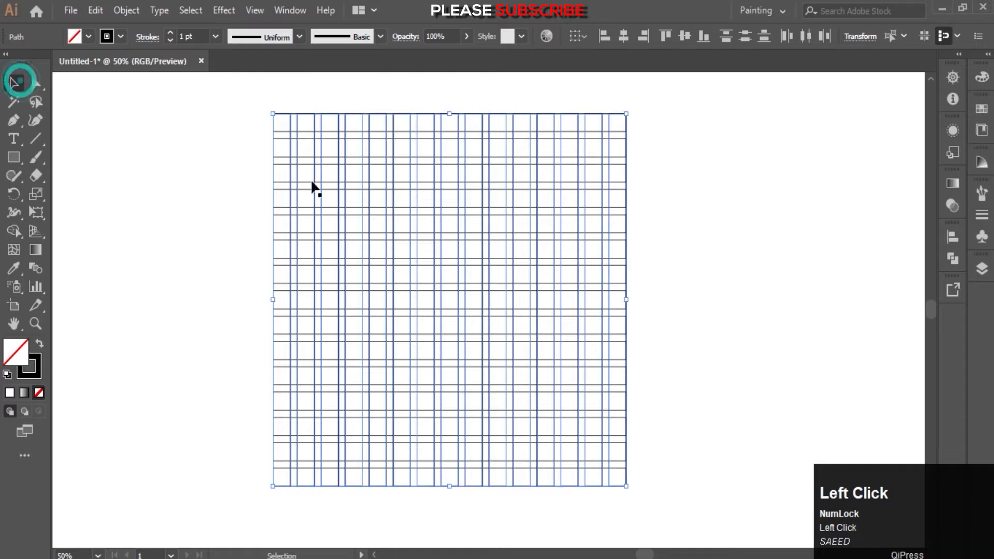
drag(389, 316, 353, 291)
drag(219, 86, 651, 504)
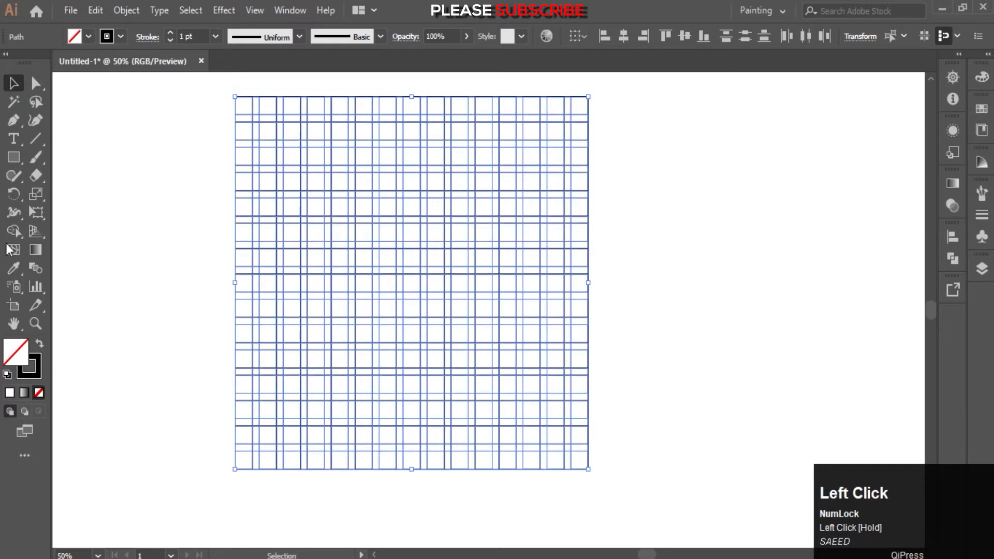
click(14, 231)
Step: Set the fill to a light orange and remove the black stroke from the grid
double_click(18, 351)
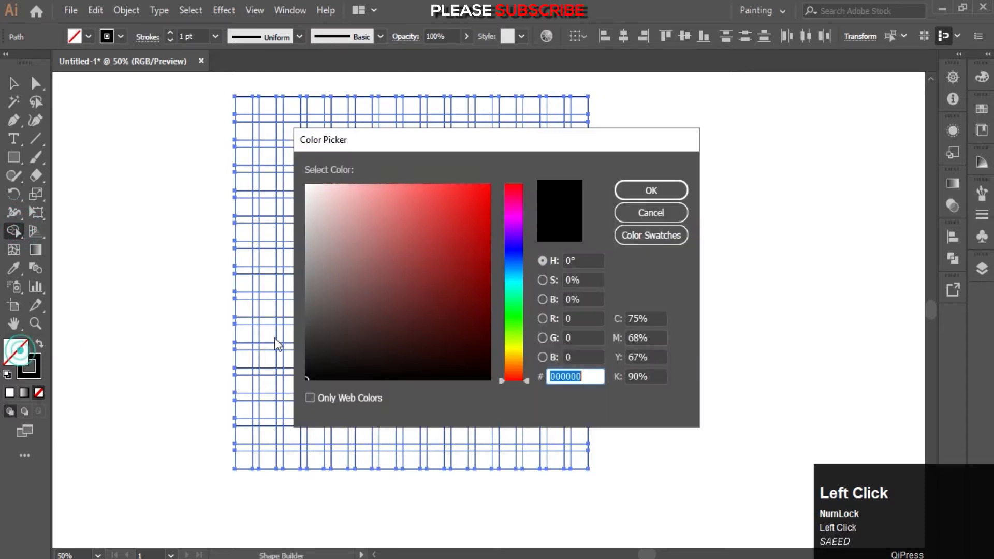
drag(522, 201, 498, 265)
drag(464, 226, 492, 213)
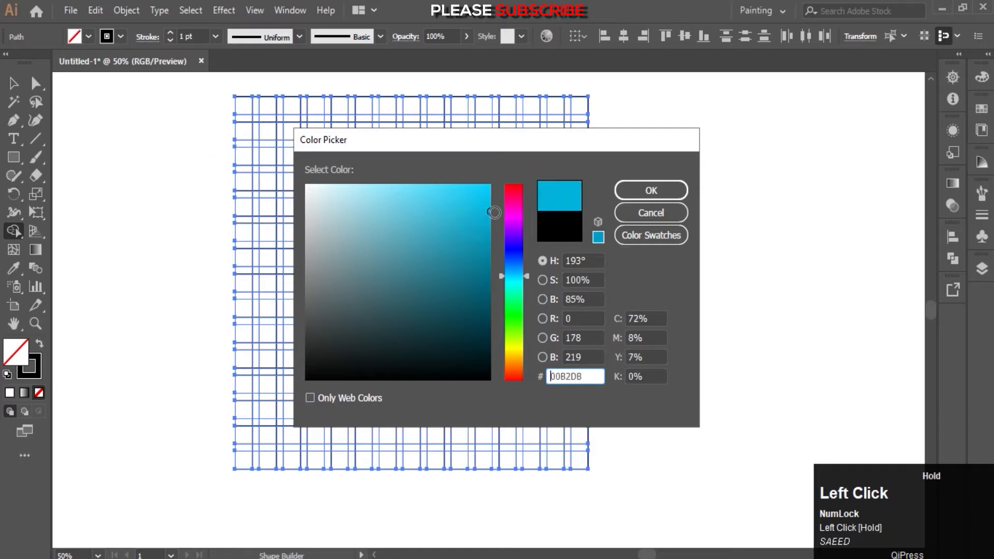
drag(520, 289, 511, 358)
click(480, 231)
click(489, 253)
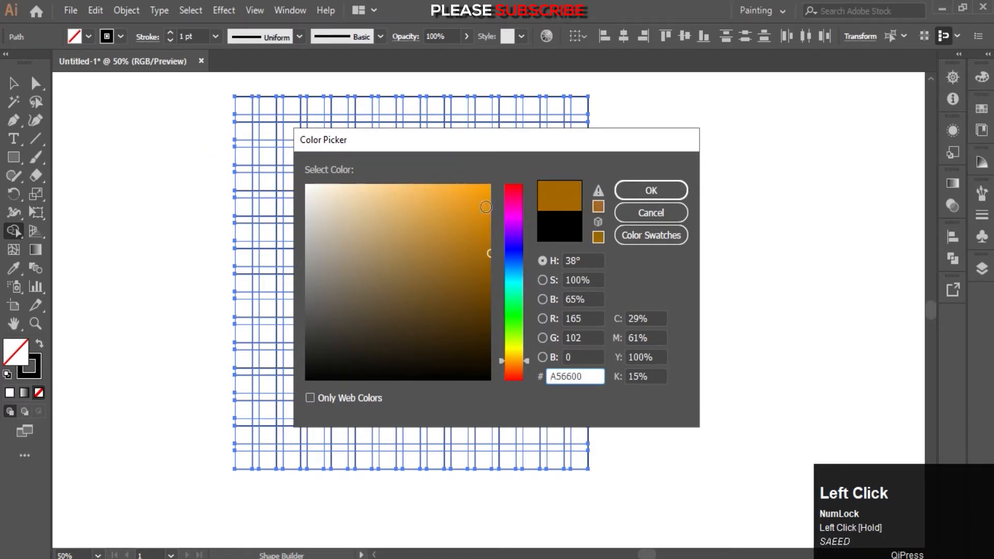
click(485, 207)
click(439, 239)
click(438, 206)
click(653, 198)
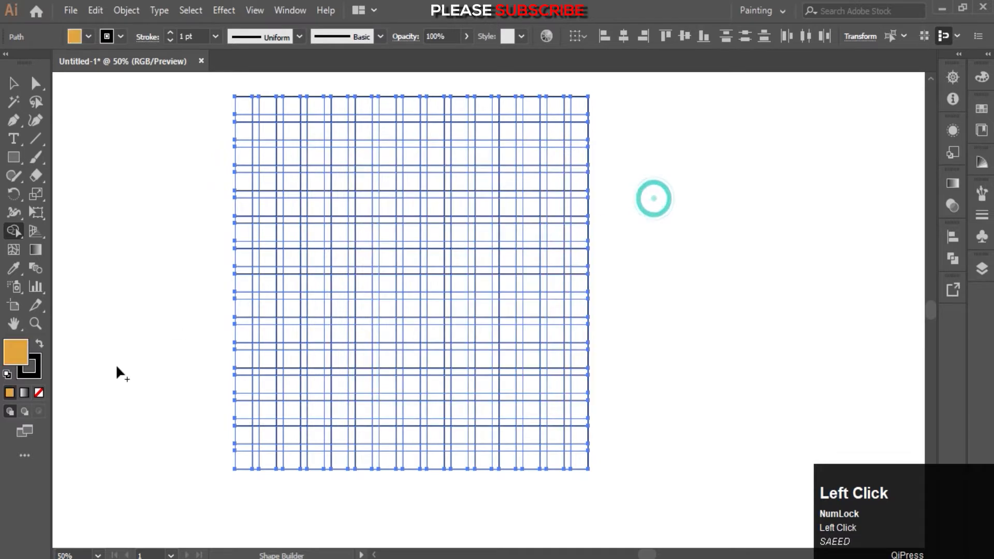
click(35, 369)
click(39, 389)
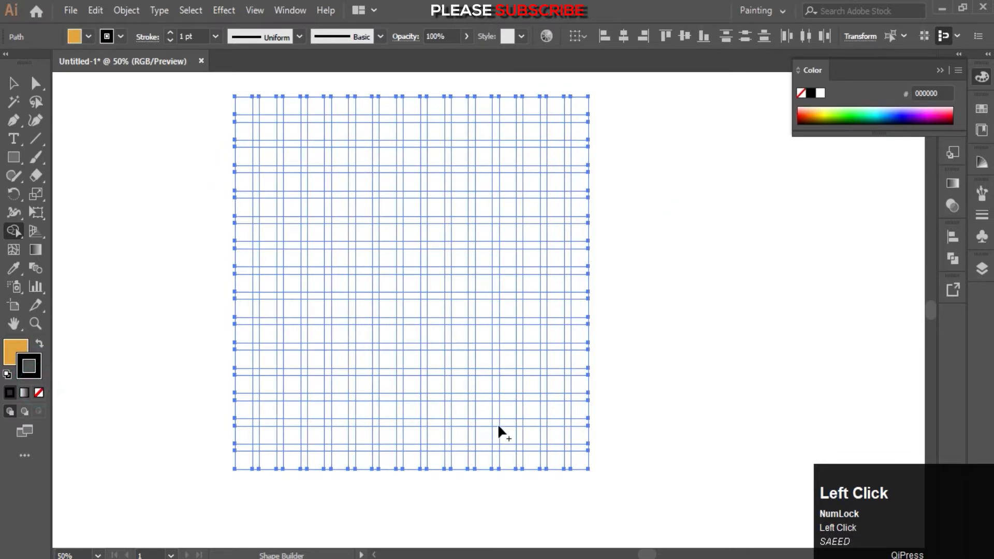
Step: Merge the cells at the grid's lower-right corner into a square ring around one empty gutter cell
scroll(484, 424, up, 2)
key(space)
drag(580, 484, 516, 432)
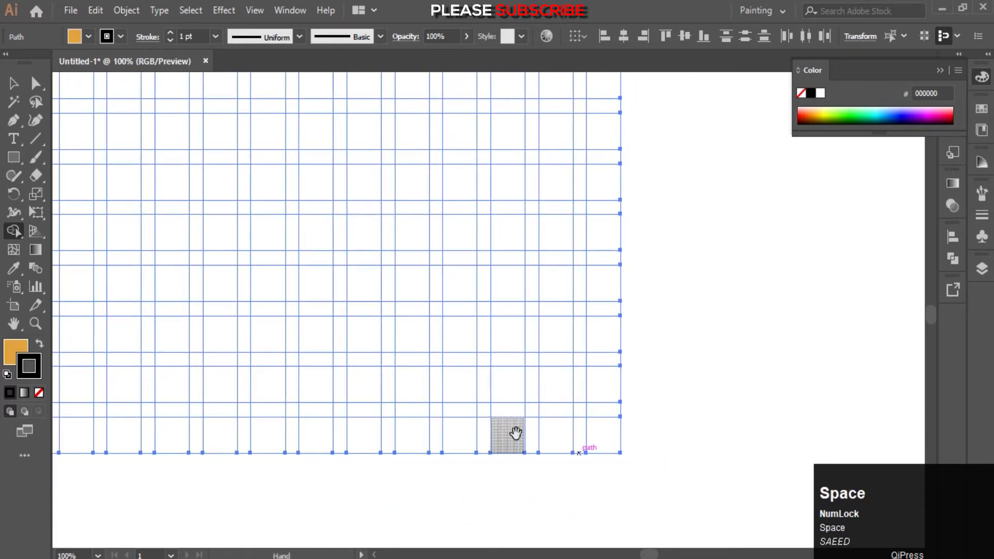
mouse_move(604, 399)
mouse_down()
mouse_move(565, 388)
mouse_move(545, 417)
mouse_move(591, 429)
mouse_move(546, 401)
mouse_up()
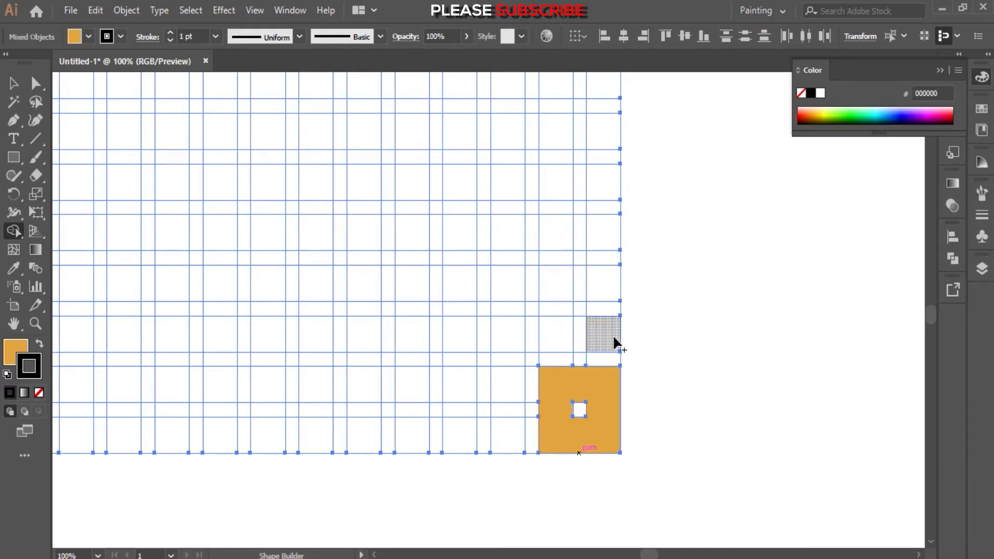
Step: Merge the cells above the square ring into a tall U with two vertical bars, linked down to the ring
scroll(611, 334, down, 1)
mouse_move(612, 340)
mouse_down()
mouse_move(605, 211)
mouse_move(570, 208)
mouse_move(575, 302)
mouse_up()
mouse_move(577, 337)
mouse_down()
mouse_move(602, 337)
mouse_move(592, 338)
mouse_move(598, 376)
mouse_move(534, 374)
mouse_move(628, 343)
mouse_up()
scroll(593, 341, up, 3)
scroll(570, 357, down, 1)
Step: Fill two separate dot cells left of the U and merge the interlocking letter strokes along the grid's lower edge
drag(567, 346, 634, 279)
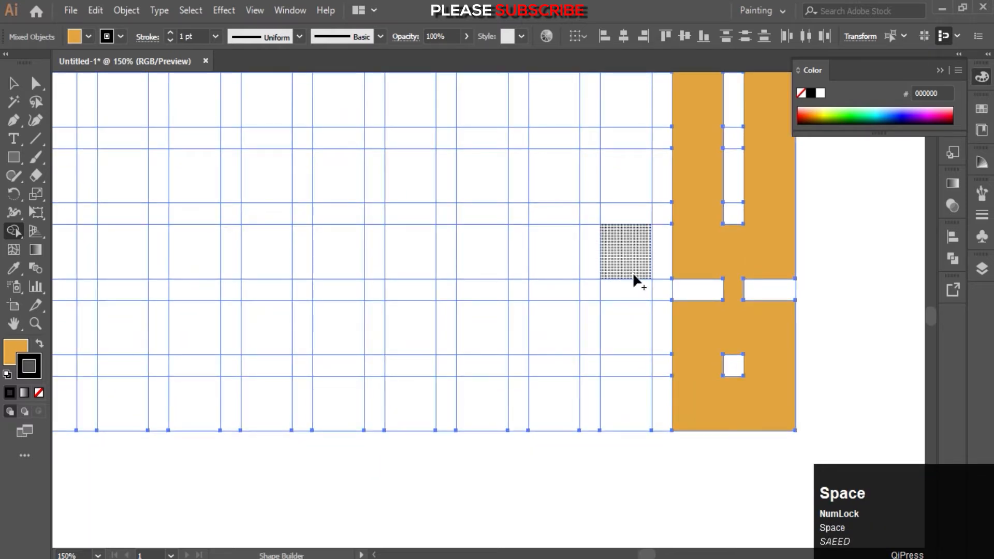
click(632, 272)
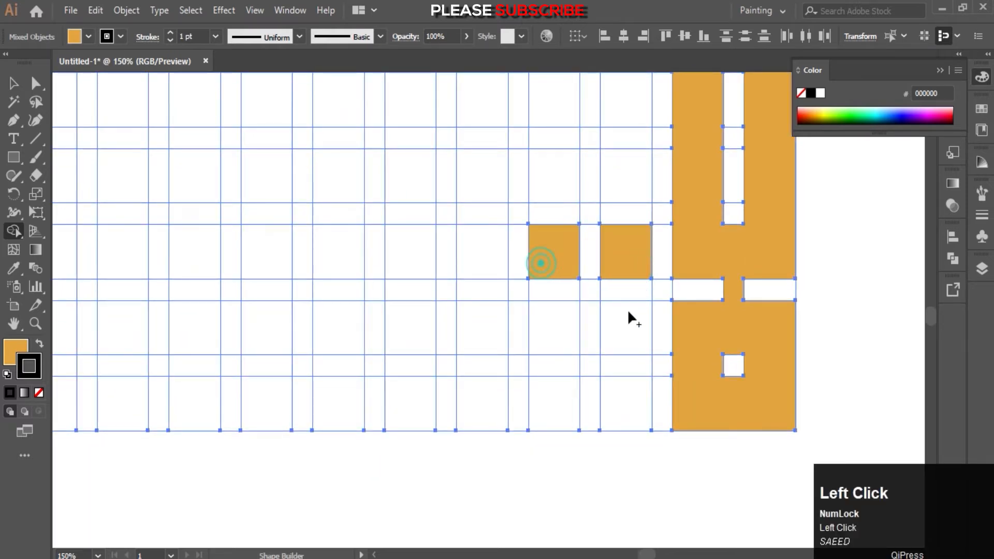
mouse_move(620, 328)
mouse_down()
mouse_move(610, 397)
mouse_move(473, 410)
mouse_up()
mouse_move(549, 336)
mouse_down()
mouse_move(486, 267)
mouse_move(430, 255)
mouse_move(444, 278)
mouse_up()
mouse_move(472, 307)
mouse_down()
mouse_move(357, 322)
mouse_move(345, 272)
mouse_move(359, 350)
mouse_move(412, 361)
mouse_move(426, 396)
mouse_move(463, 408)
mouse_up()
drag(389, 413, 492, 427)
mouse_move(524, 355)
mouse_down()
mouse_move(523, 415)
mouse_move(386, 425)
mouse_up()
Step: Fill a single dot cell and merge the cells left of it into an open-topped square letter with a centre dot
click(526, 205)
drag(428, 189, 448, 203)
mouse_move(464, 312)
mouse_down()
mouse_move(391, 345)
mouse_move(356, 348)
mouse_move(335, 322)
mouse_move(315, 267)
mouse_move(311, 209)
mouse_move(352, 210)
mouse_up()
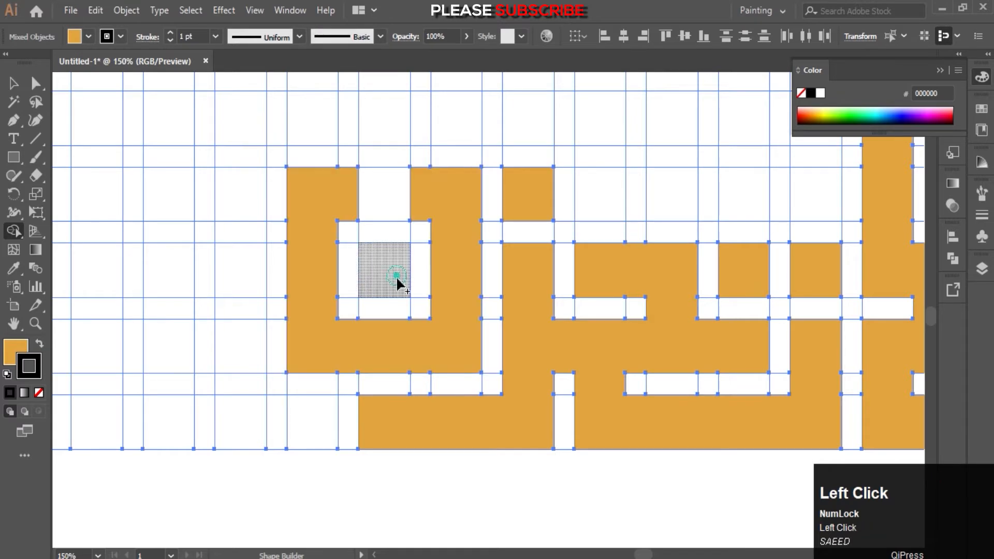
click(396, 274)
Step: Merge the column of cells directly left of the tall U into a separate vertical bar above the dot cell
scroll(414, 363, left, 3)
scroll(414, 363, up, 1)
key(space)
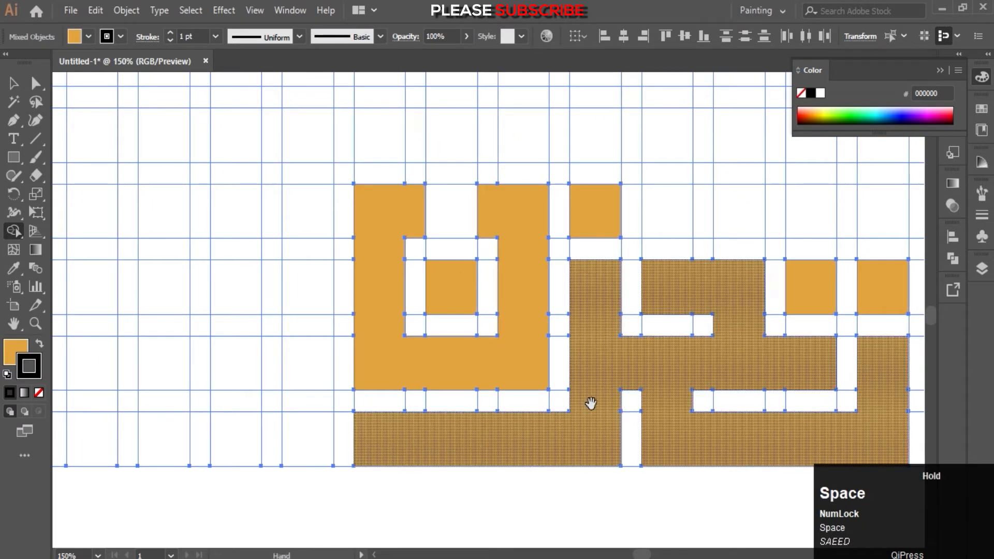
scroll(590, 402, right, 5)
scroll(590, 402, up, 2)
drag(384, 338, 397, 382)
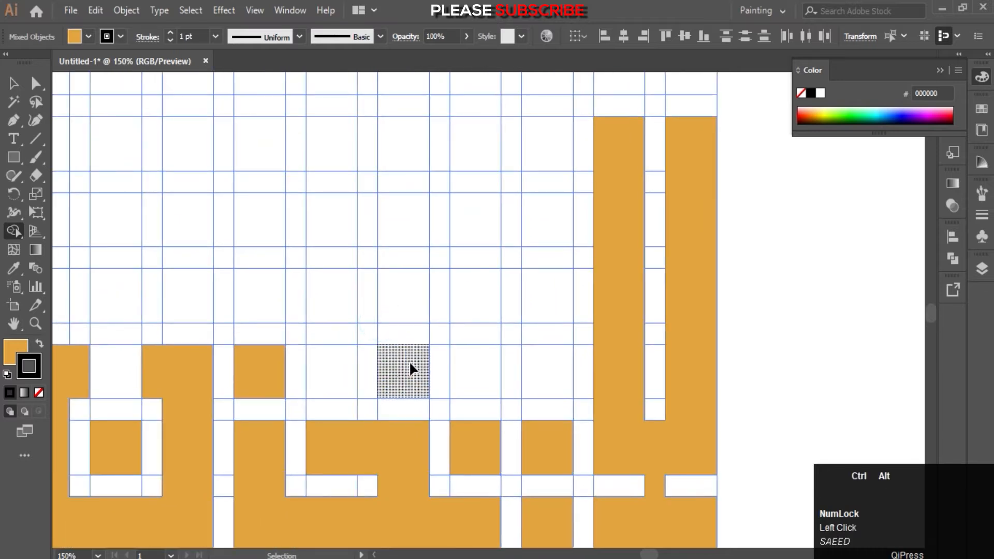
mouse_move(552, 146)
mouse_down()
mouse_move(559, 311)
mouse_move(548, 365)
mouse_up()
Step: Merge the cells left of the separate vertical bar into a small U-shaped letter and fill a dot inside it
key(space)
drag(421, 355, 518, 368)
mouse_move(588, 298)
mouse_down()
mouse_move(588, 350)
mouse_move(553, 397)
mouse_move(472, 399)
mouse_move(427, 369)
mouse_up()
click(487, 324)
drag(482, 321, 428, 348)
Step: Merge the cells above the small U into a comb-shaped letter with four vertical bars on one base and a square loop
key(space)
scroll(410, 361, down, 1)
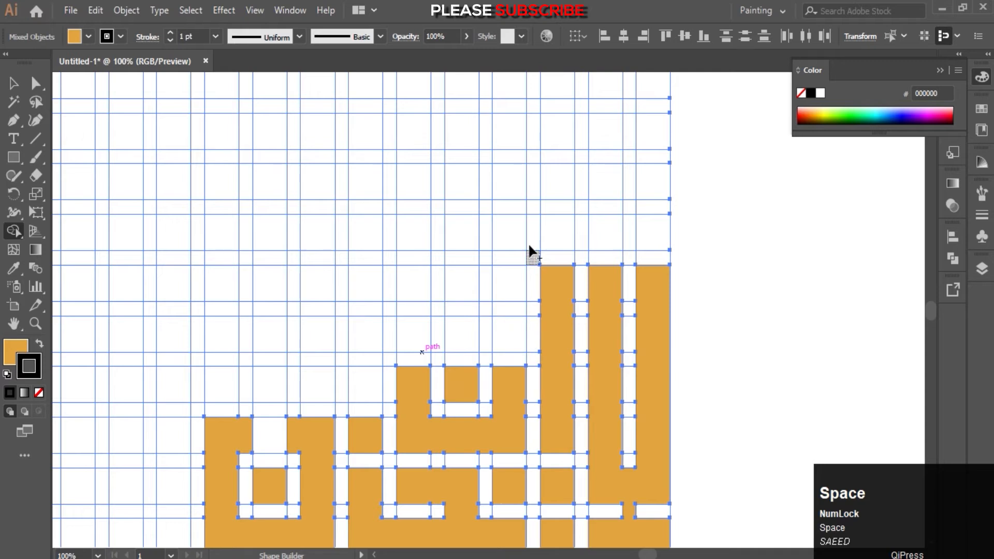
mouse_move(511, 195)
mouse_down()
mouse_move(515, 310)
mouse_move(526, 252)
mouse_up()
mouse_move(505, 324)
mouse_down()
mouse_move(476, 328)
mouse_move(470, 286)
mouse_up()
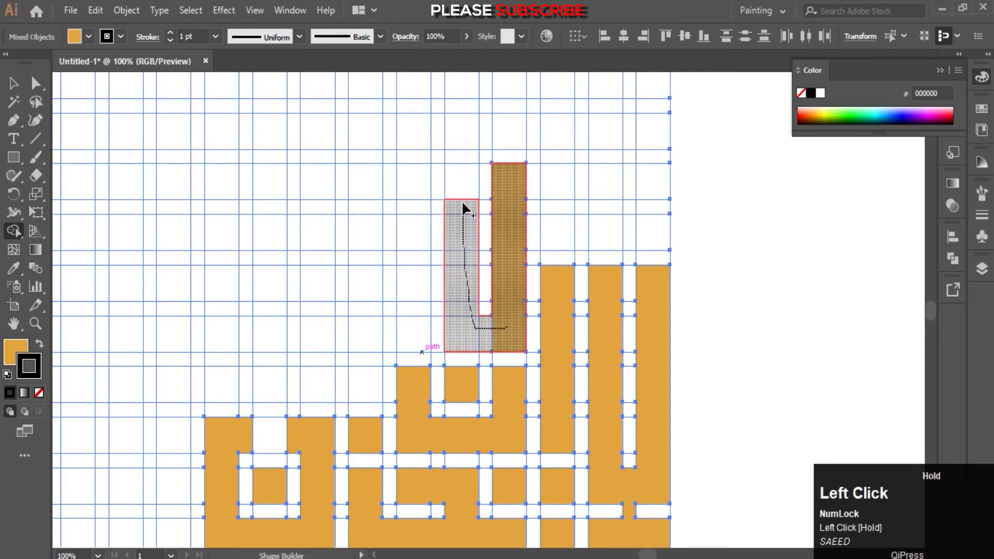
drag(465, 214, 463, 207)
mouse_move(411, 177)
mouse_down()
mouse_move(421, 333)
mouse_move(469, 338)
mouse_move(361, 348)
mouse_move(365, 391)
mouse_move(423, 397)
mouse_up()
key(space)
mouse_move(421, 309)
mouse_down()
mouse_move(413, 209)
mouse_move(418, 269)
mouse_up()
key(space)
drag(413, 289, 479, 336)
key(space)
Step: Merge the cells left of the comb-shaped letter into a square loop topped by a hook that opens to the left
mouse_move(404, 443)
mouse_down()
mouse_move(479, 348)
mouse_move(465, 343)
mouse_move(459, 275)
mouse_up()
ctrl+scroll(445, 318, up, 1)
mouse_move(453, 317)
mouse_down()
mouse_move(468, 277)
mouse_move(508, 344)
mouse_move(471, 273)
mouse_up()
key(space)
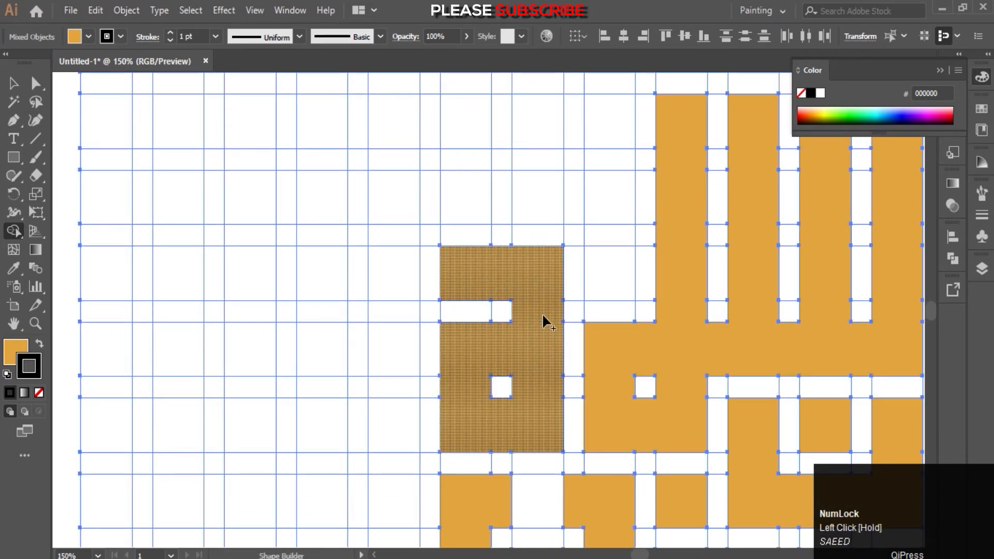
Step: Extend the hooked letter upward with a tall bar that folds over into a second vertical leg on its right
drag(543, 316, 542, 314)
scroll(542, 313, down, 2)
scroll(486, 380, up, 2)
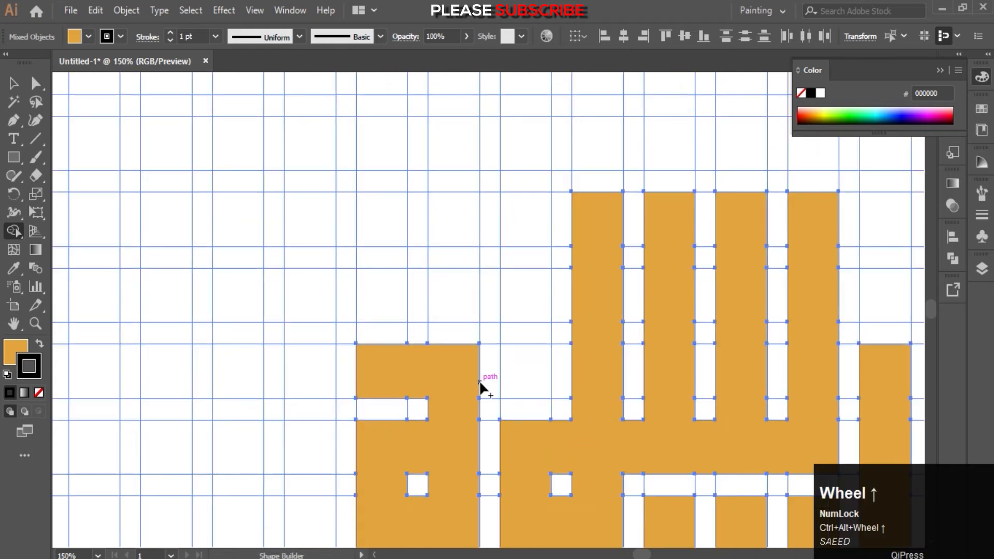
mouse_move(384, 362)
mouse_down()
mouse_move(377, 249)
mouse_move(388, 196)
mouse_up()
scroll(421, 240, down, 2)
scroll(241, 277, up, 2)
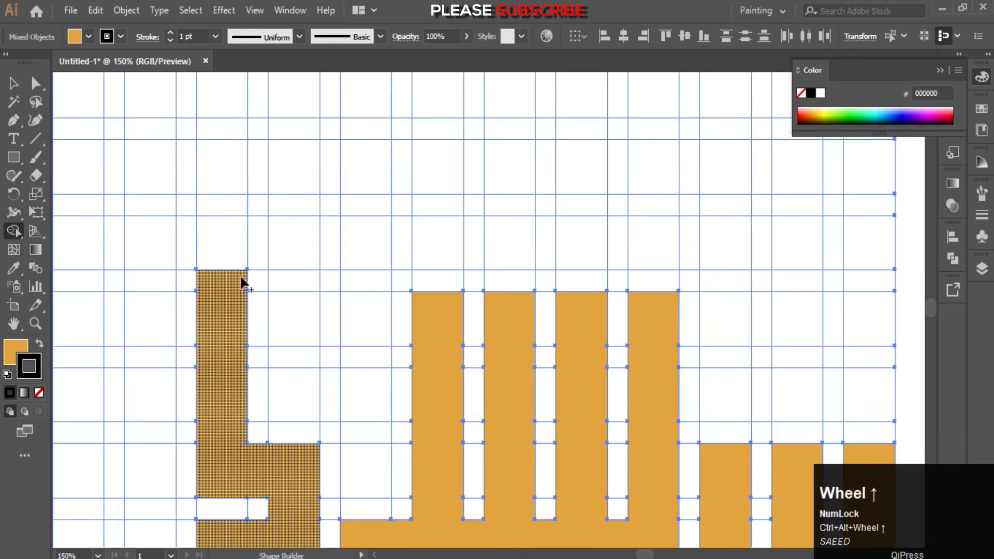
scroll(231, 317, down, 2)
mouse_move(231, 316)
mouse_down()
mouse_move(238, 207)
mouse_move(269, 215)
mouse_move(270, 358)
mouse_up()
scroll(244, 284, up, 2)
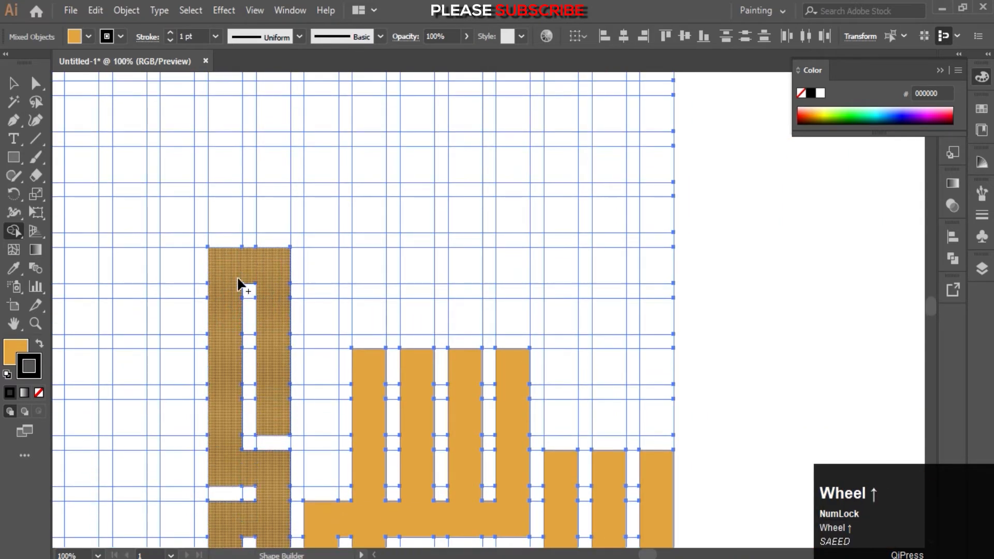
Step: Extend the folded bar upward with a short branch and a long horizontal bar to the grid's right edge, and fill a dot cell between them
mouse_move(251, 296)
mouse_down()
mouse_move(263, 371)
mouse_move(275, 346)
mouse_move(310, 339)
mouse_move(273, 338)
mouse_move(264, 256)
mouse_up()
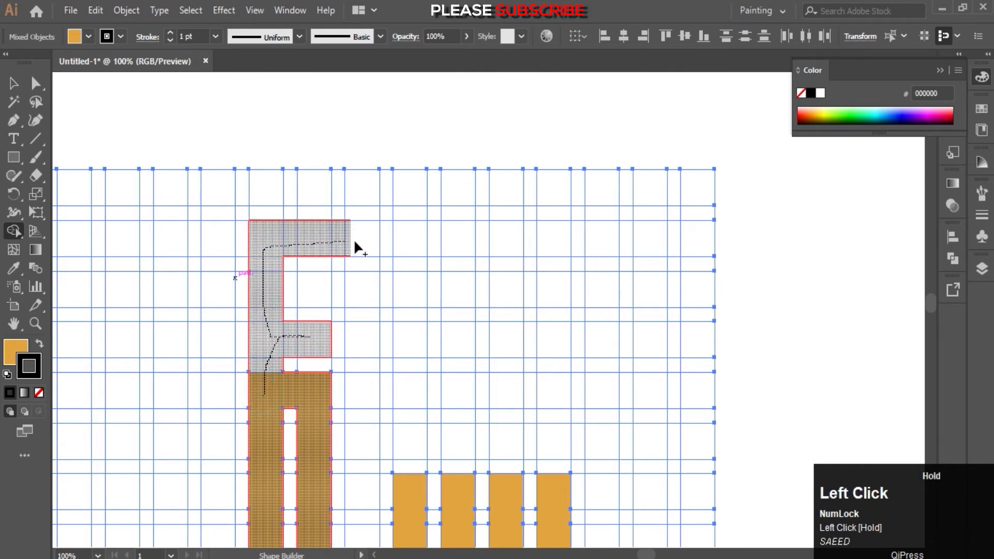
drag(354, 243, 427, 236)
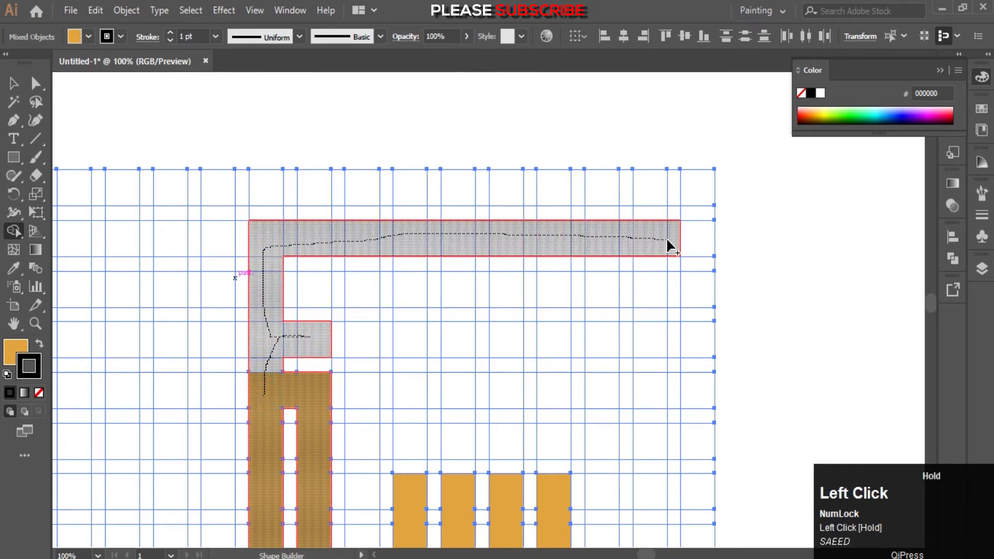
drag(695, 246, 695, 246)
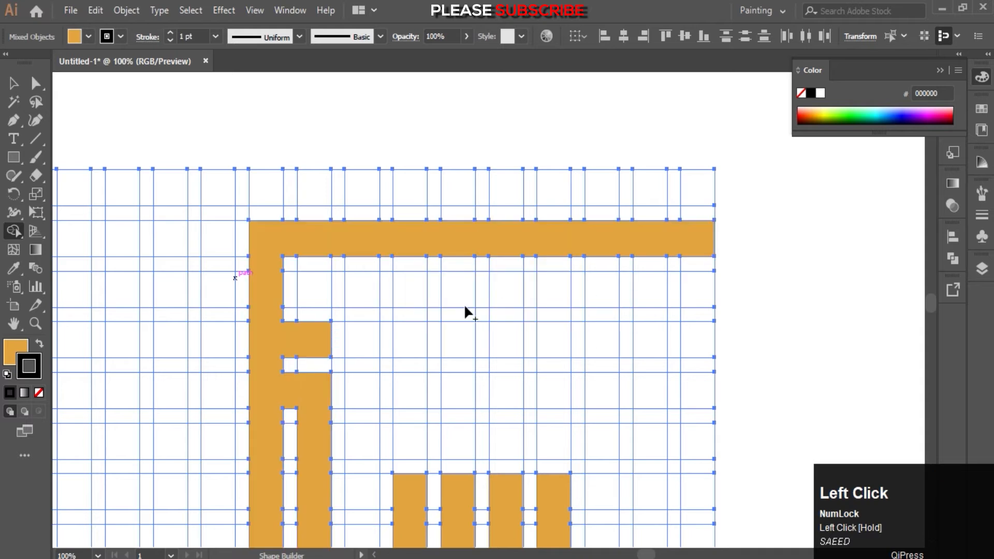
click(321, 295)
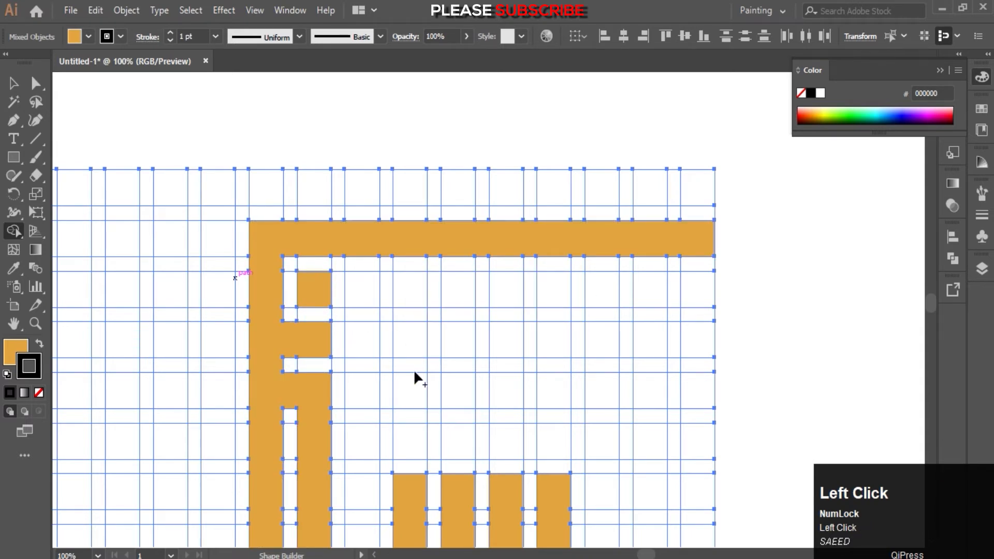
Step: Extend the comb letter's leftmost bar up to just below the long horizontal bar and fold it down into another leg
scroll(416, 369, down, 1)
click(412, 363)
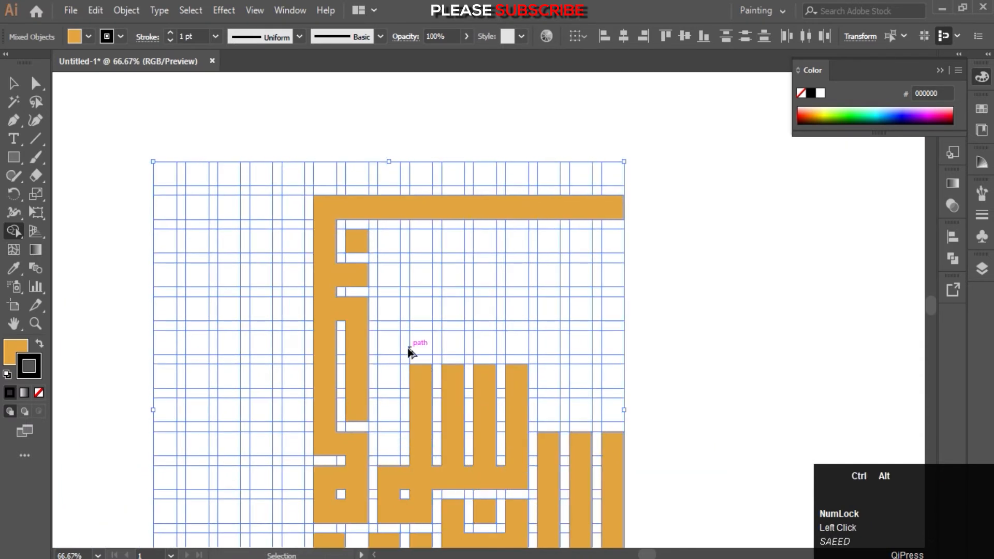
scroll(434, 383, up, 3)
scroll(433, 383, down, 2)
mouse_move(433, 383)
mouse_down()
mouse_move(429, 216)
mouse_move(405, 206)
mouse_move(393, 227)
mouse_move(393, 290)
mouse_up()
scroll(410, 277, down, 3)
drag(382, 236, 393, 439)
drag(568, 389, 525, 439)
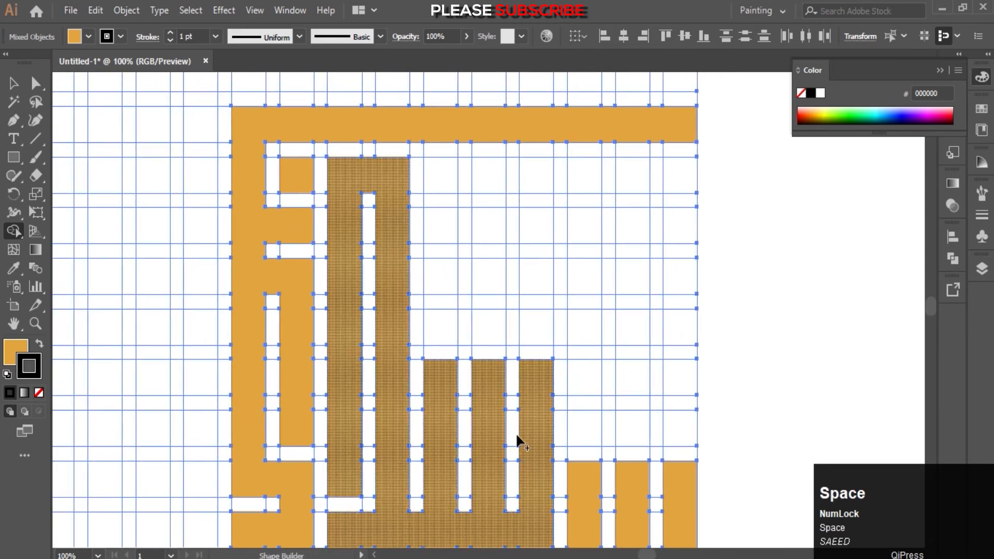
Step: Extend the comb letter's three remaining bars up to just below the long horizontal bar
drag(443, 182, 442, 392)
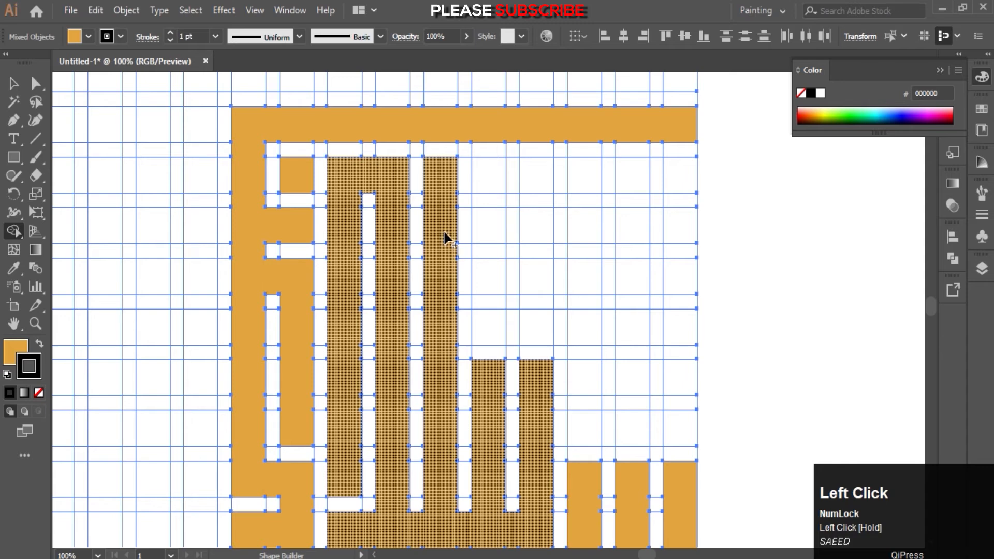
drag(481, 173, 496, 394)
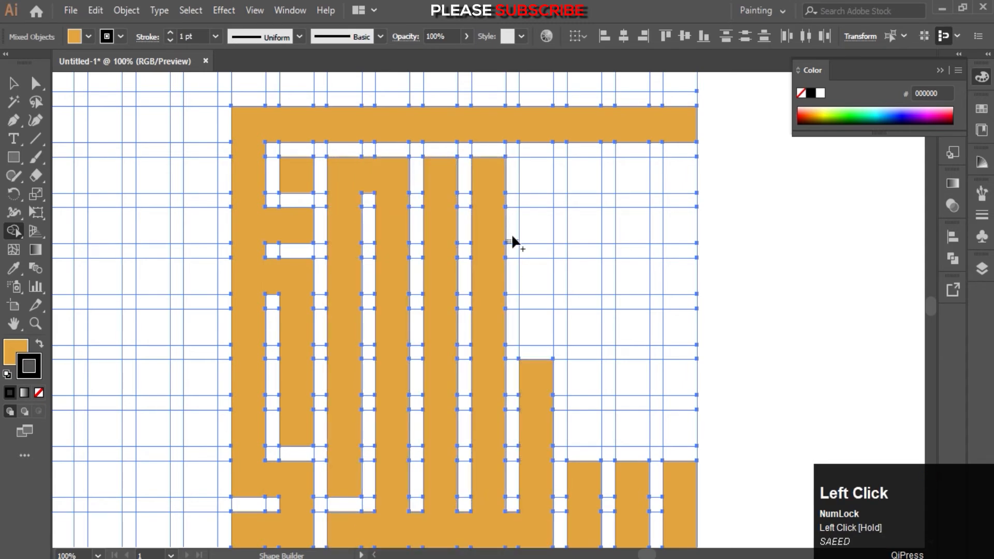
scroll(543, 311, up, 1)
drag(533, 179, 552, 391)
Step: Extend the three vertical bars at the grid's right side up to just below the long horizontal bar
mouse_move(582, 182)
mouse_down()
mouse_move(592, 359)
mouse_move(583, 524)
mouse_up()
drag(627, 191, 633, 512)
drag(688, 206, 689, 505)
scroll(519, 389, down, 1)
drag(525, 382, 512, 280)
scroll(461, 365, down, 1)
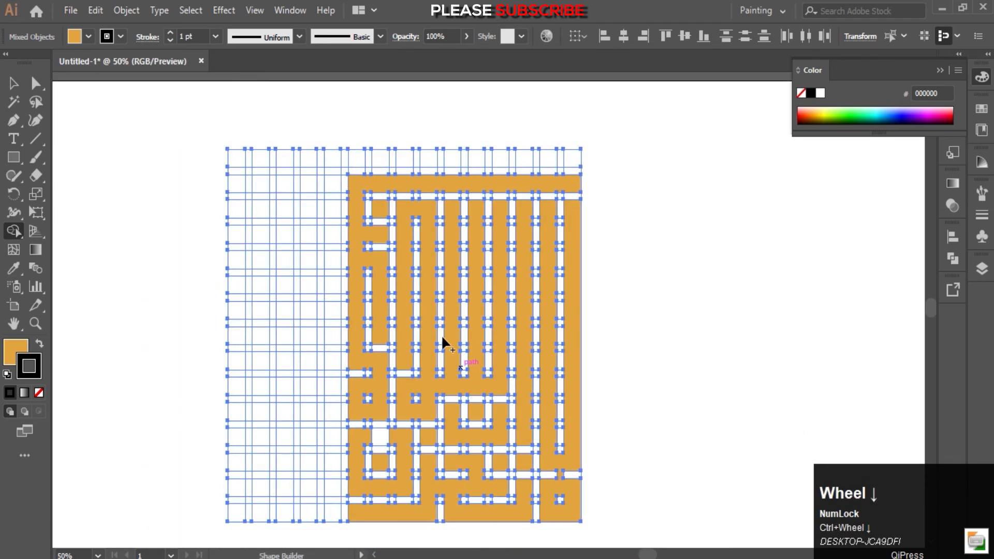
Step: Select all the orange letter shapes by their shared fill with the Magic Wand and cut them out of the grid
click(13, 83)
click(14, 101)
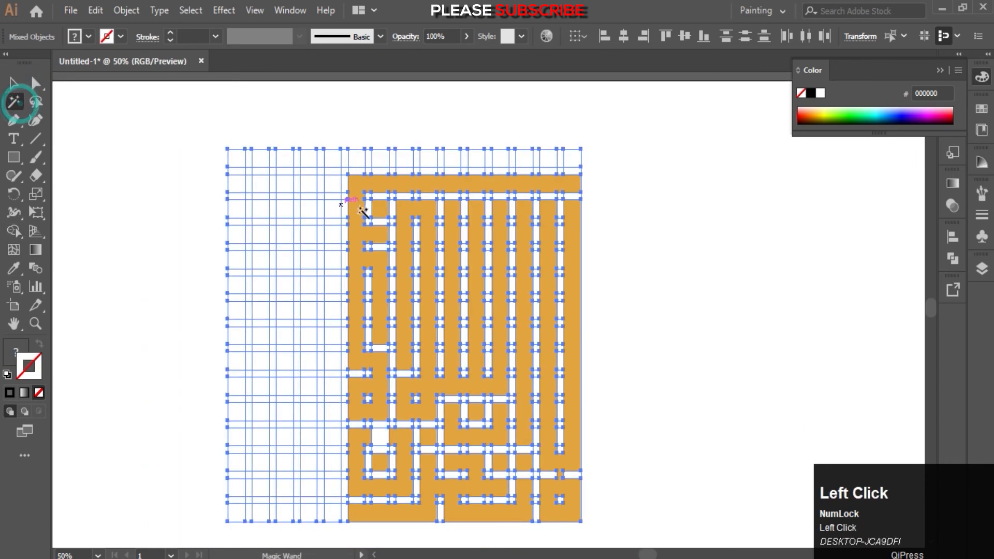
click(398, 202)
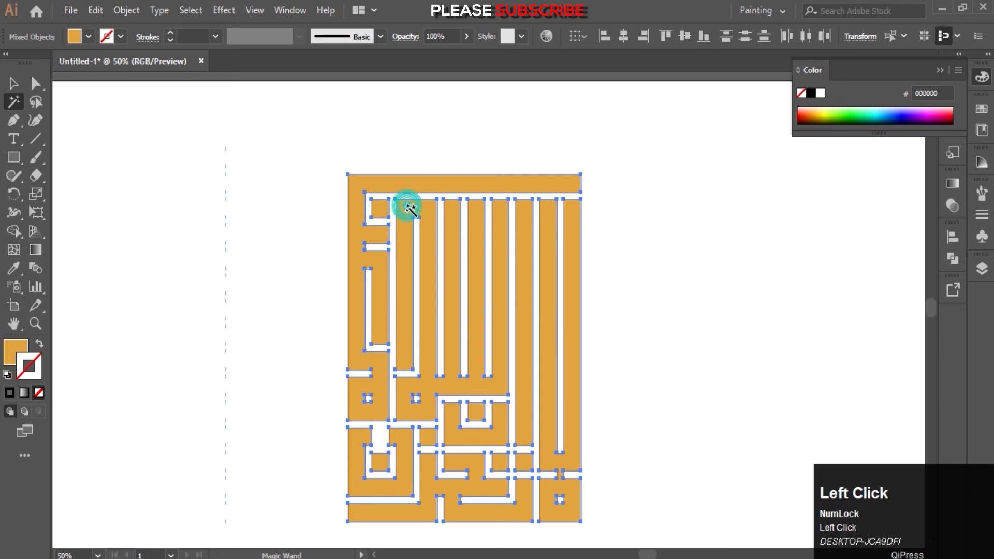
key(ctrl+x)
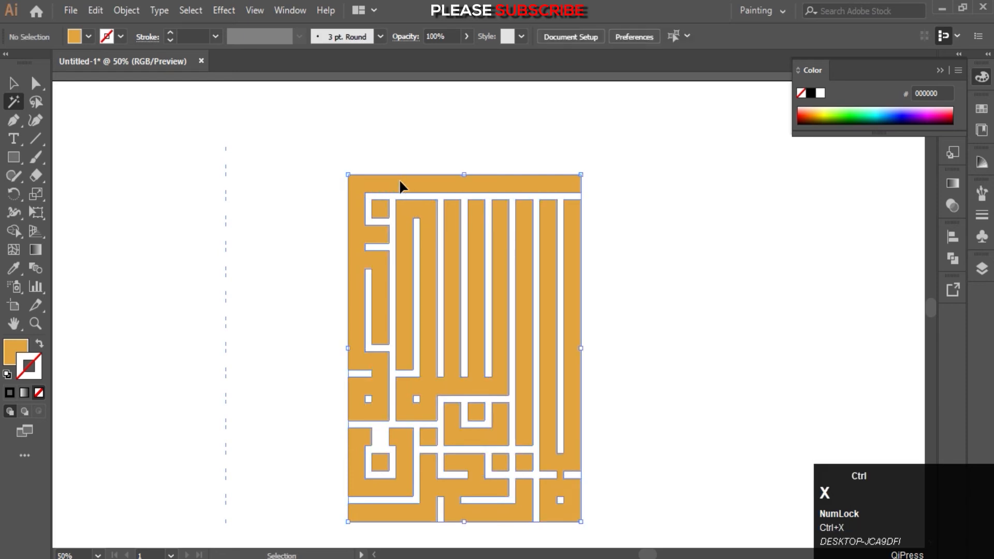
Step: Select all the leftover grid pieces and delete them from the artboard
click(14, 83)
scroll(155, 192, down, 1)
drag(123, 107, 500, 488)
key(Delete)
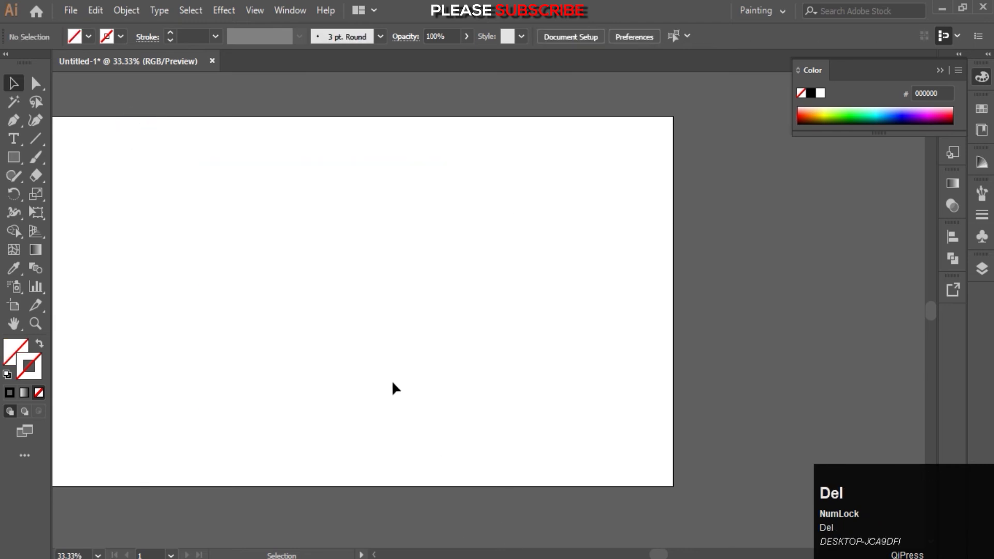
Step: Paste the cut orange lettering onto the empty artboard, reposition it near the middle and enlarge it
key(ctrl+v)
drag(461, 347, 302, 297)
drag(403, 375, 492, 463)
key(space)
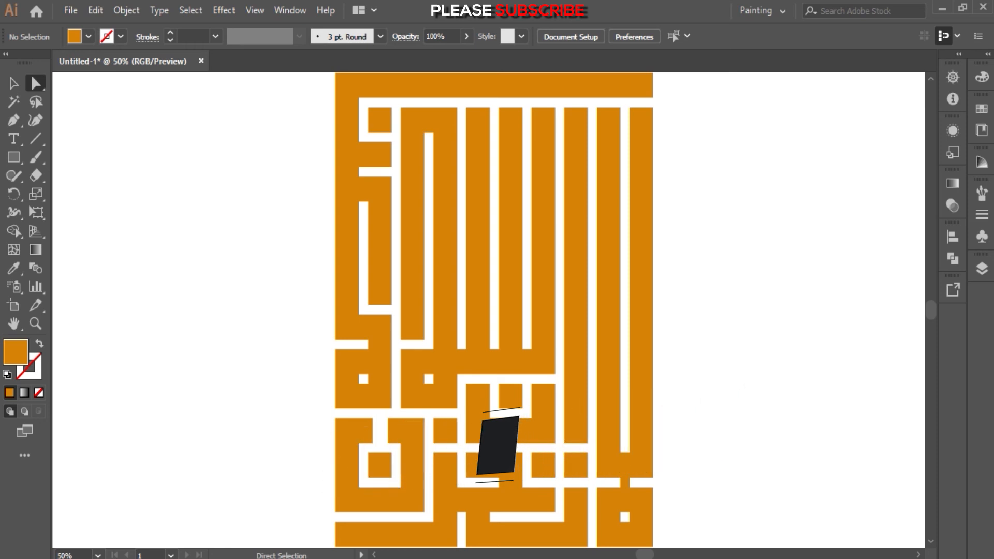
click(822, 558)
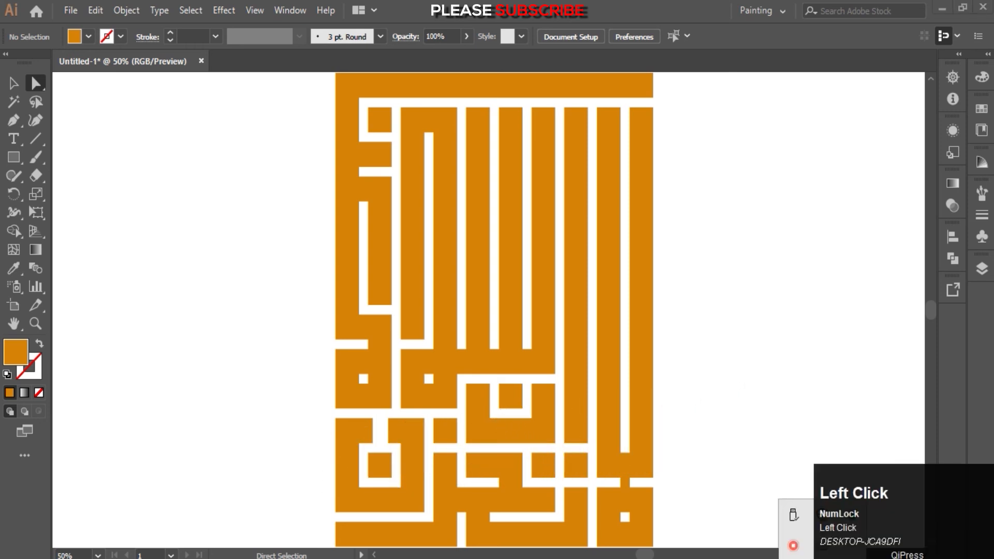
click(826, 526)
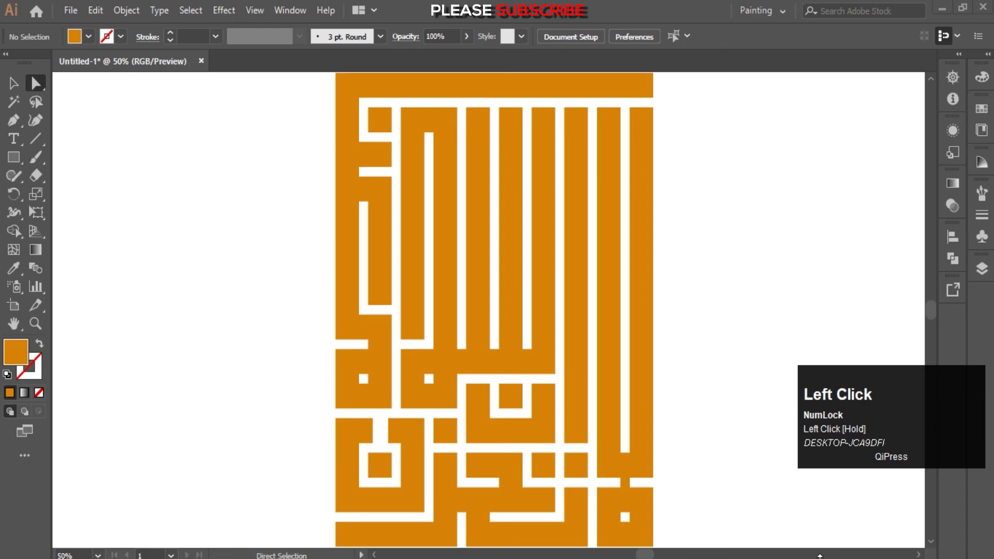